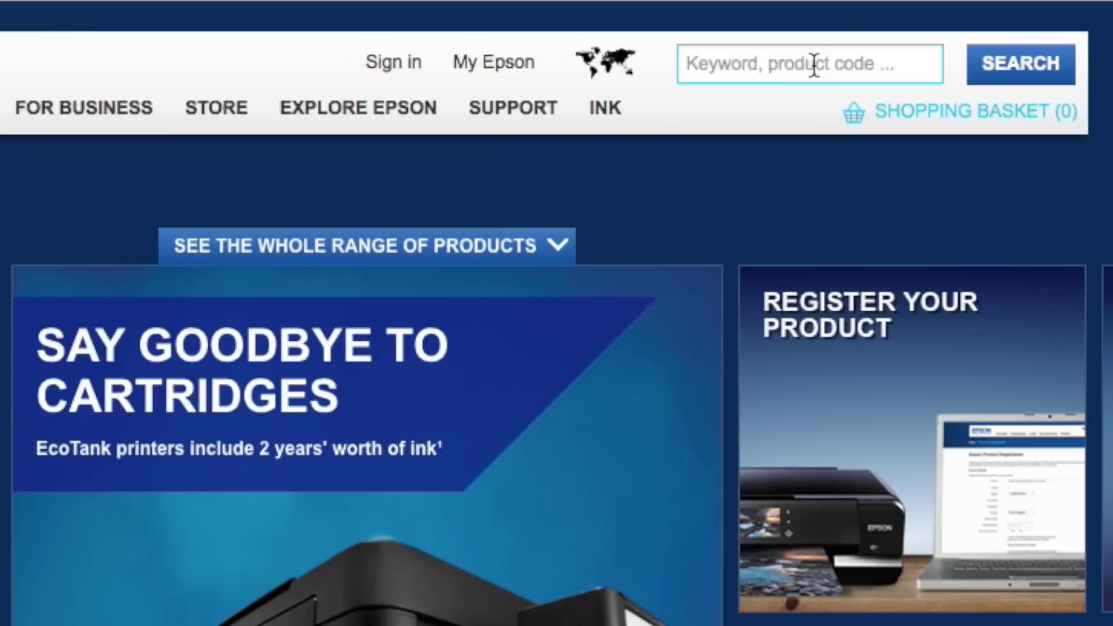
Search the Epson site for wf-7015, filter to Inkjet Printers, and open the WF-7015's Support & Downloads.
type("wf-7015")
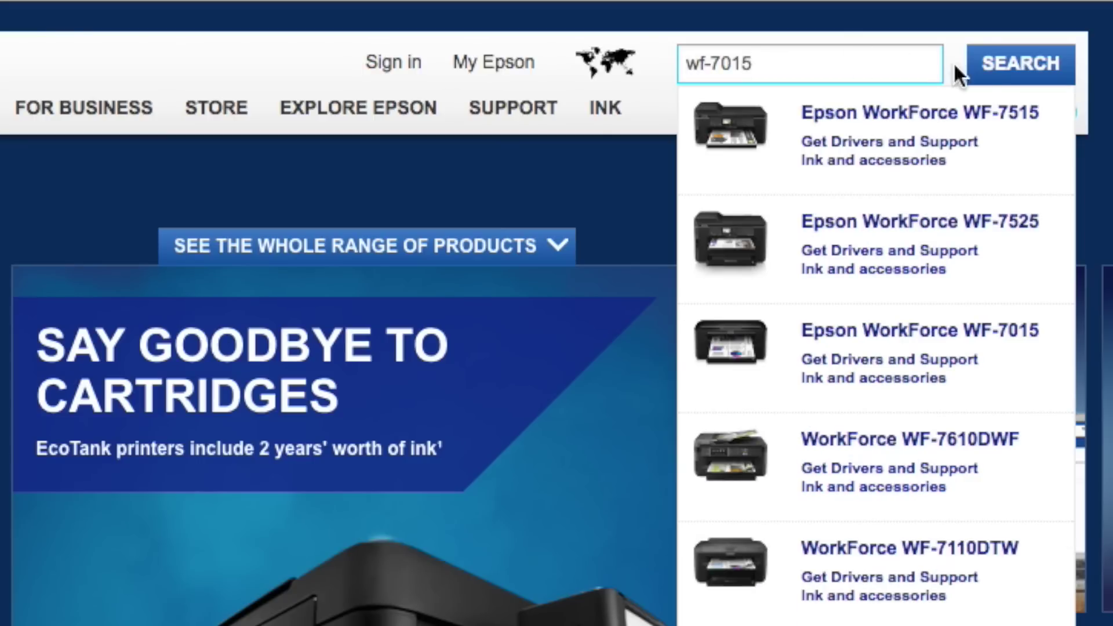
left_click(1003, 70)
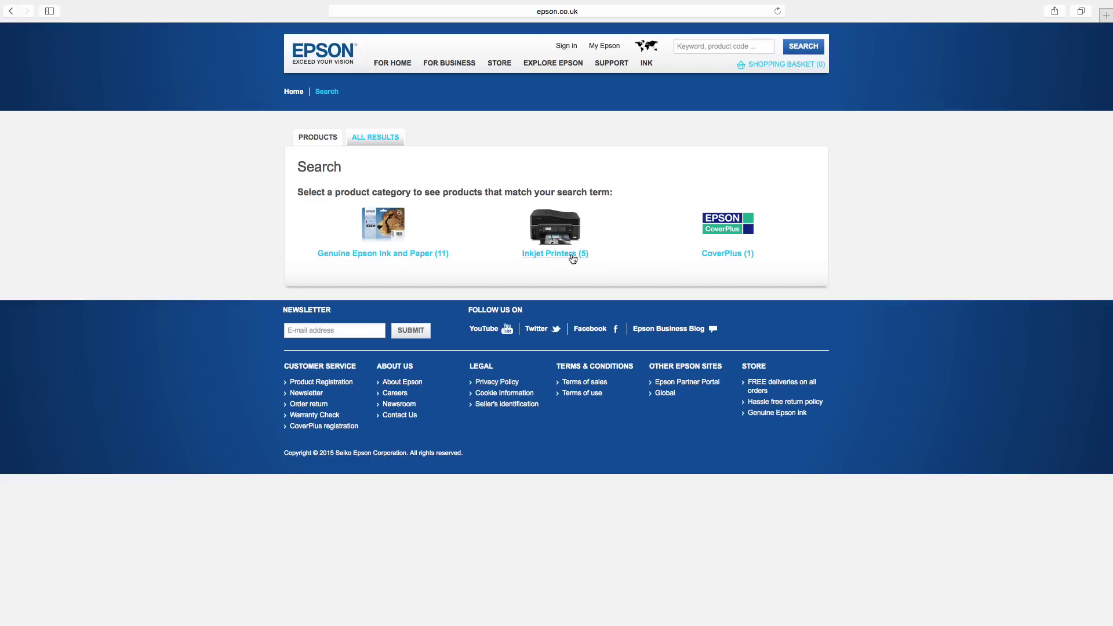
left_click(572, 257)
scroll(572, 255, "down", 10)
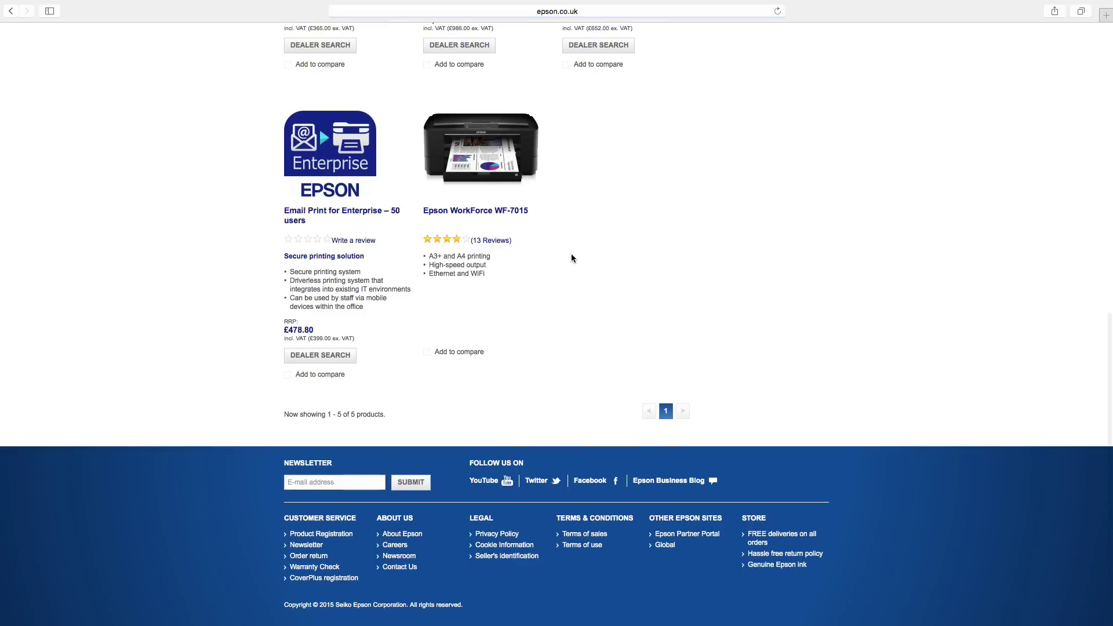
left_click(483, 212)
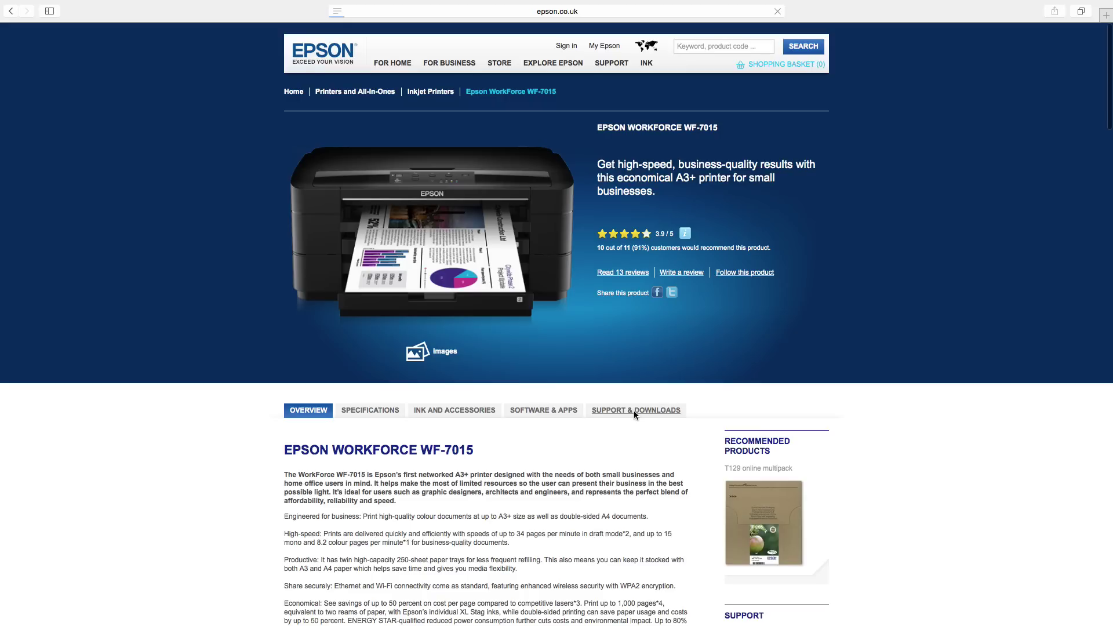
left_click(634, 410)
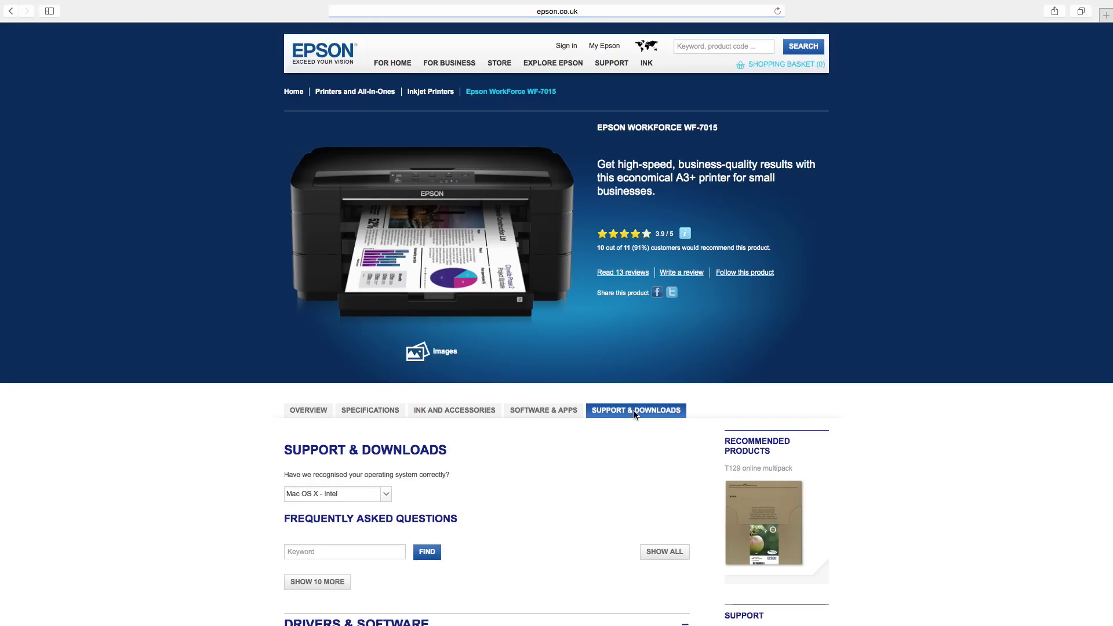
Download the Epson network software & driver package as epson376490eu-4.dmg and show Safari's downloads list.
scroll(634, 411, "down", 3)
scroll(586, 377, "down", 3)
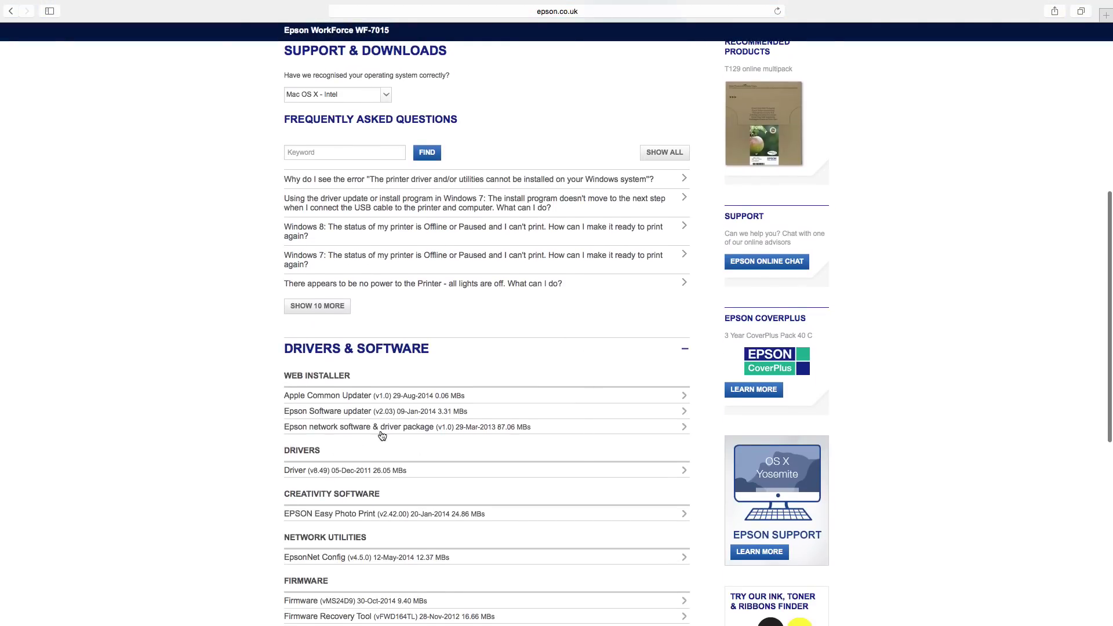
left_click(371, 433)
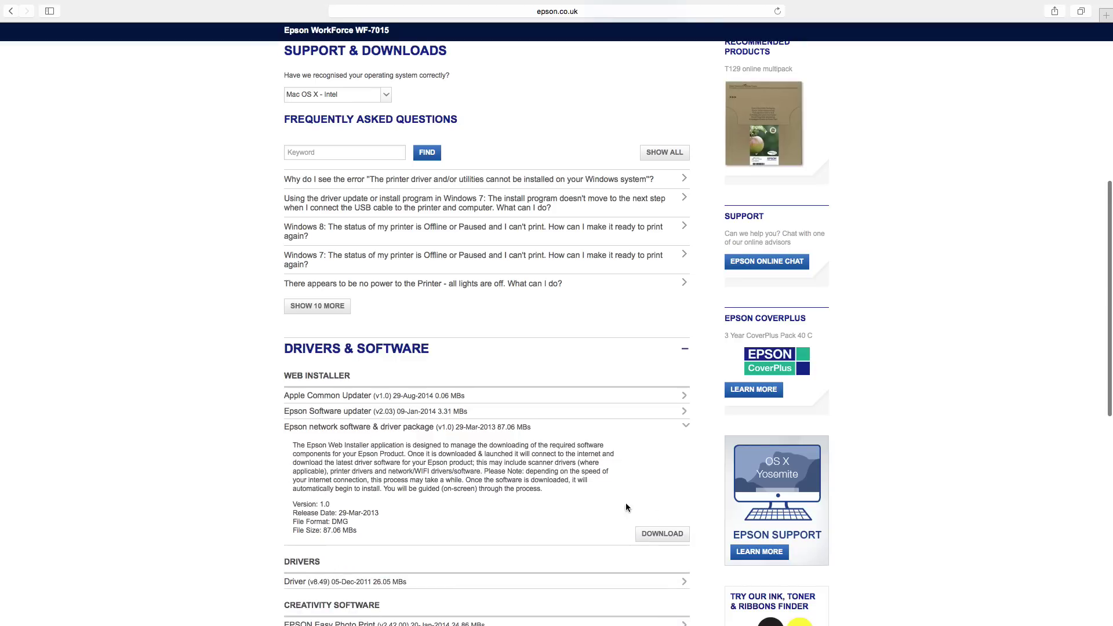
left_click(662, 534)
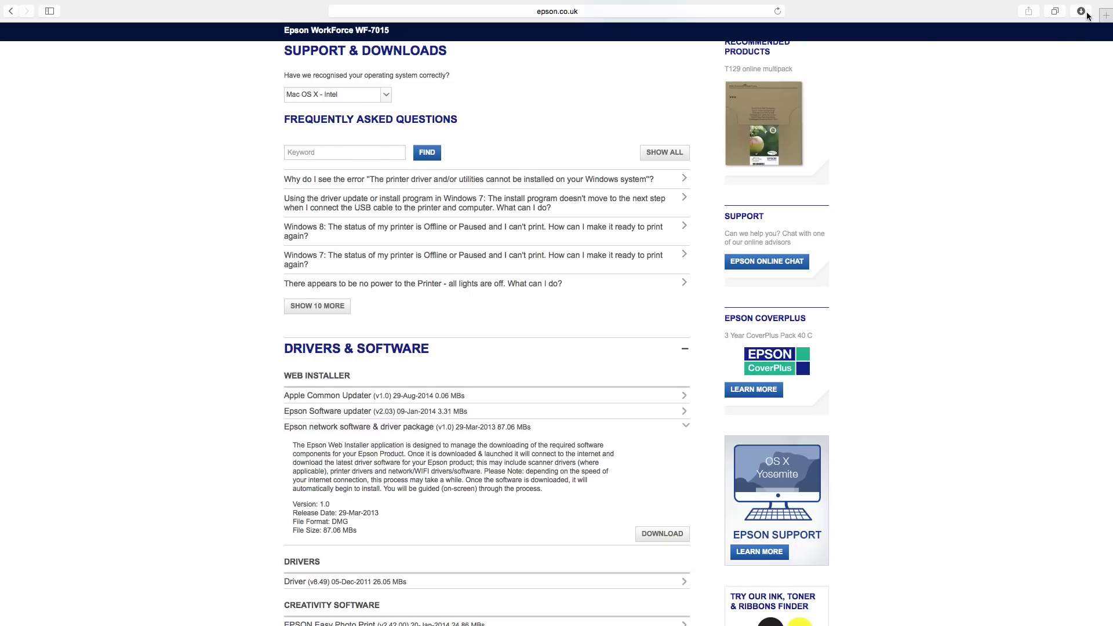
left_click(1087, 14)
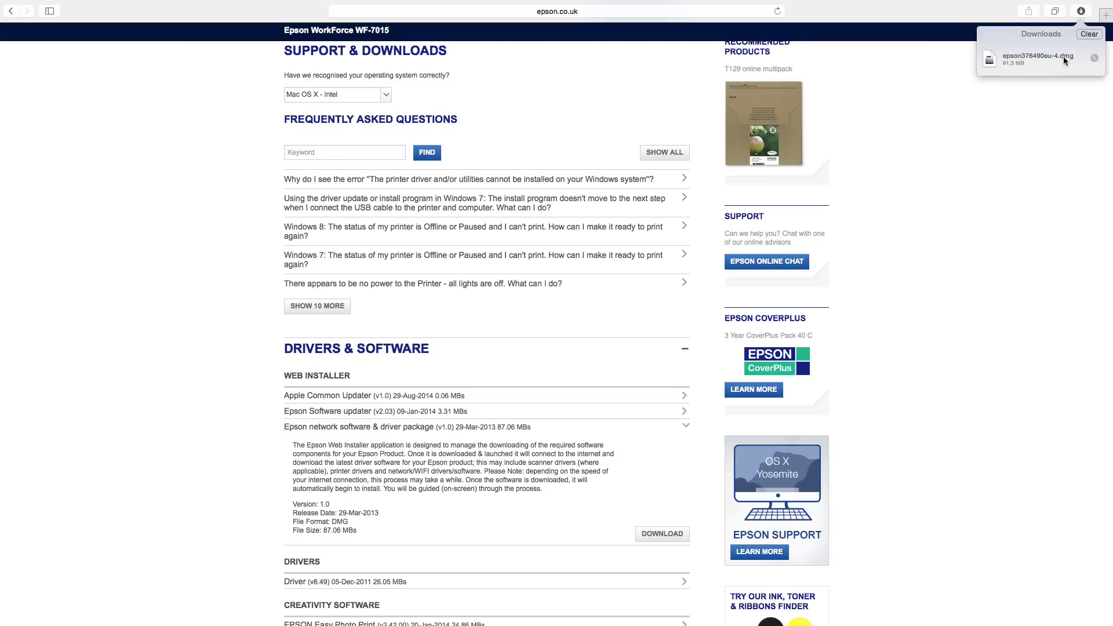
Open epson376490eu-4.dmg from Safari's downloads to mount the EPSON volume.
double_click(1056, 62)
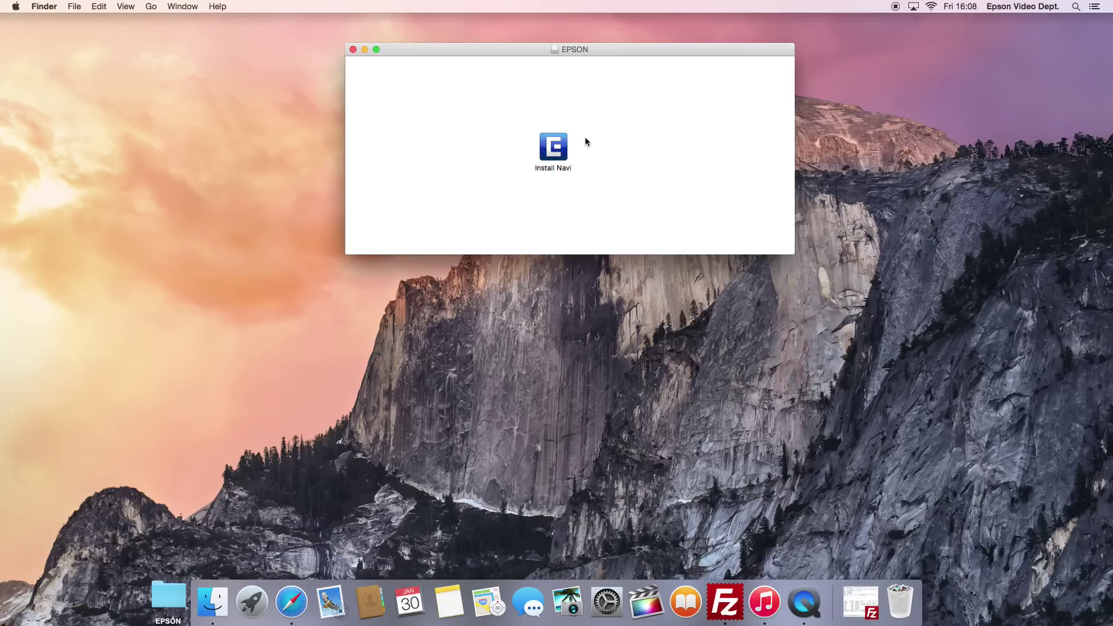
Launch Install Navi, allow it through Gatekeeper, and authorise it with the administrator password.
double_click(557, 155)
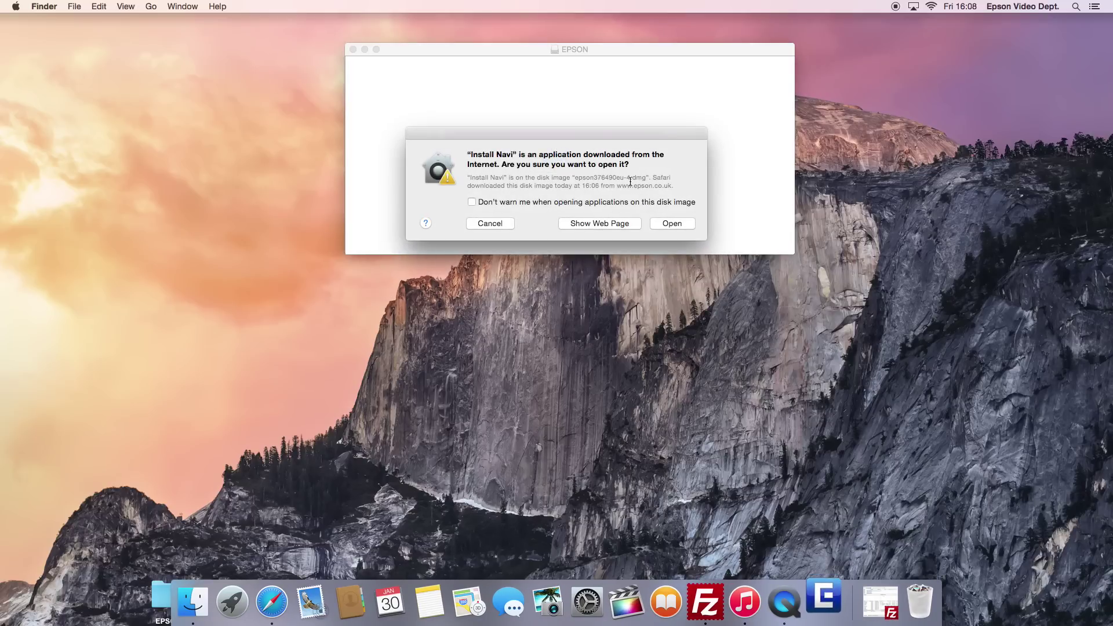
left_click(673, 228)
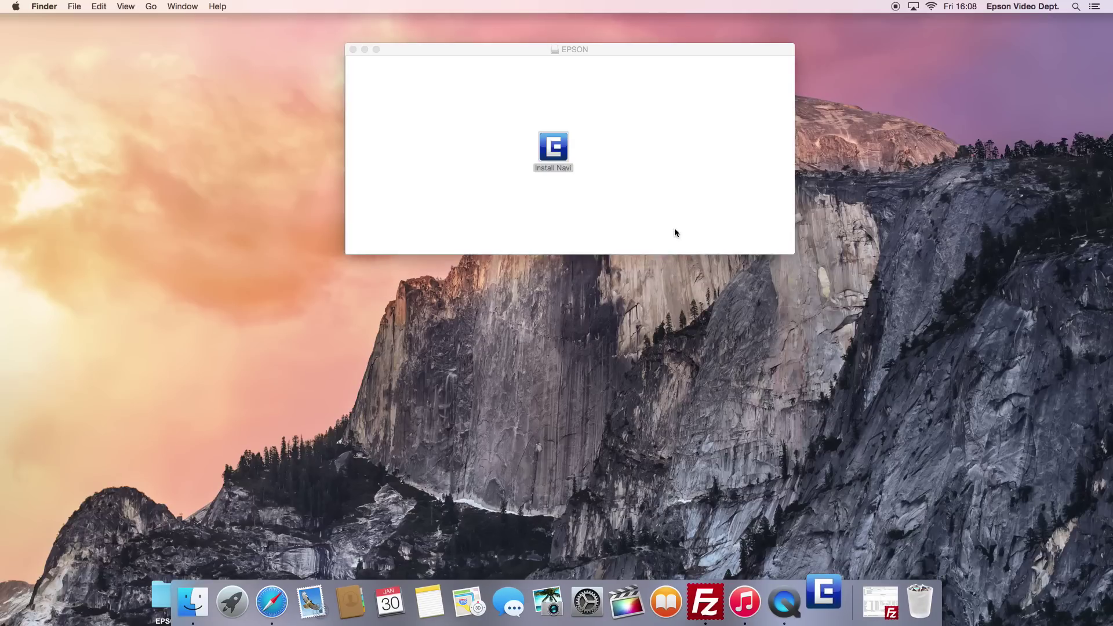
left_click(647, 211)
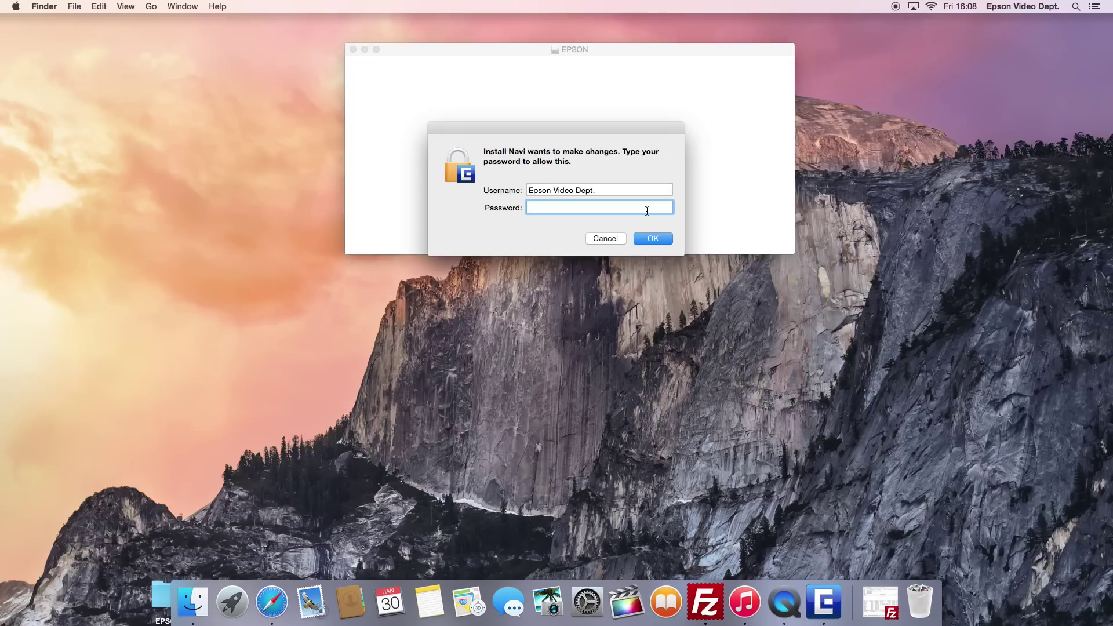
type("••••••••••••")
key("Return")
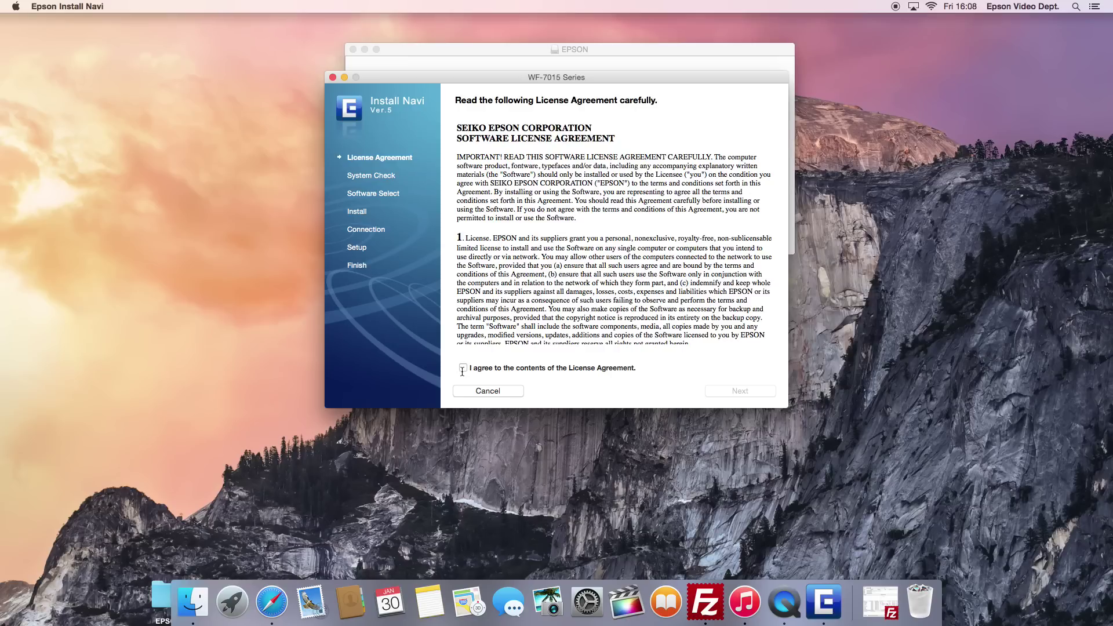
Accept the license agreement and install the WF-7015 driver and network utilities.
left_click(463, 367)
left_click(740, 391)
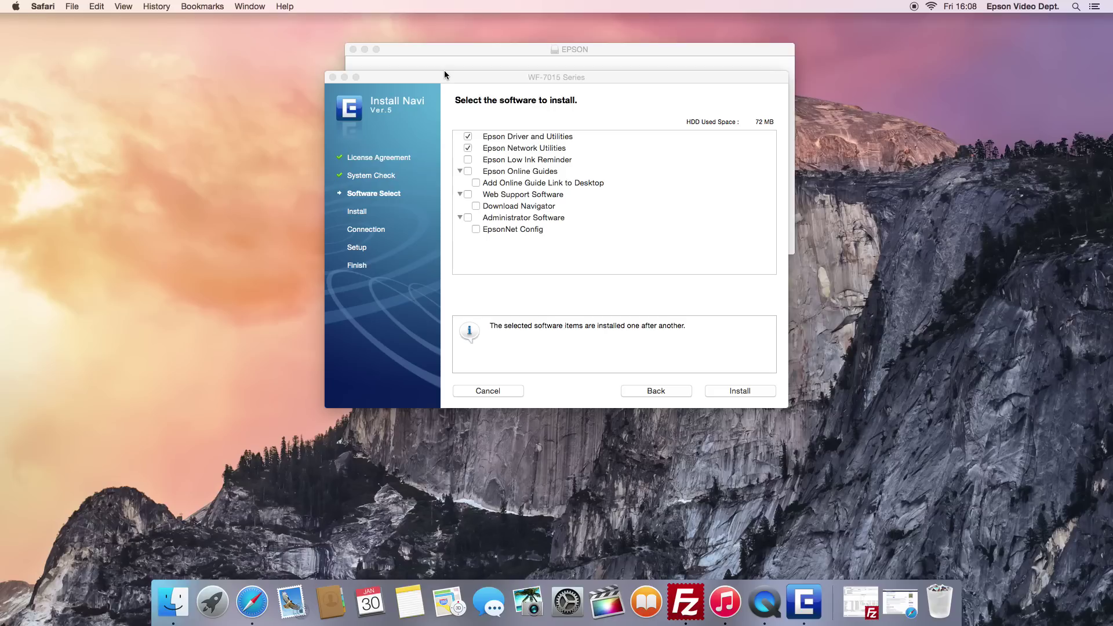
left_click(763, 391)
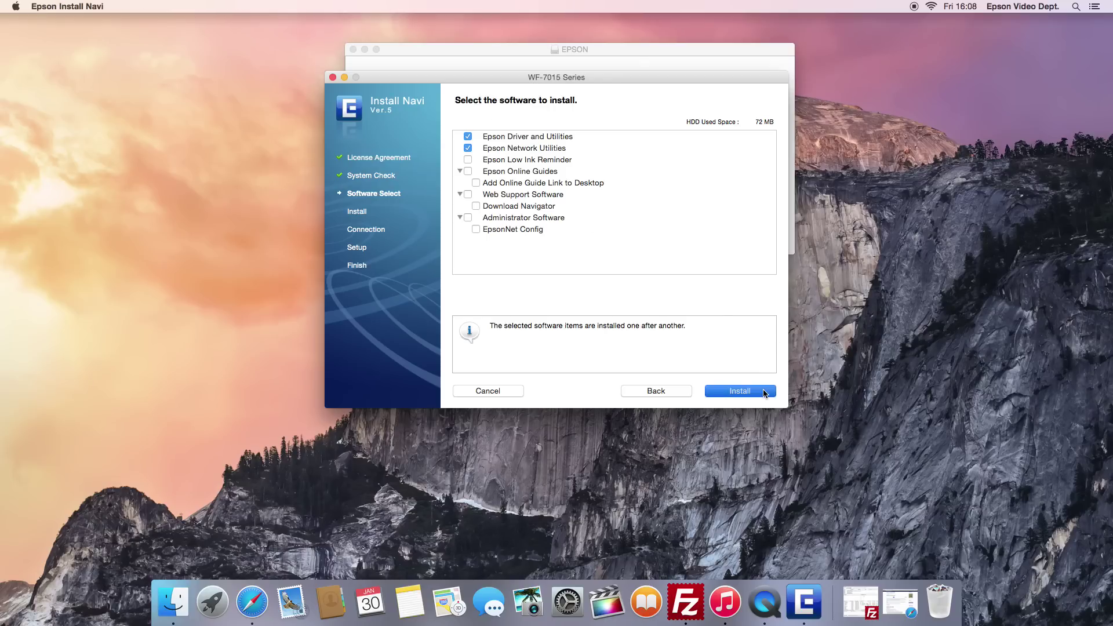
left_click(763, 391)
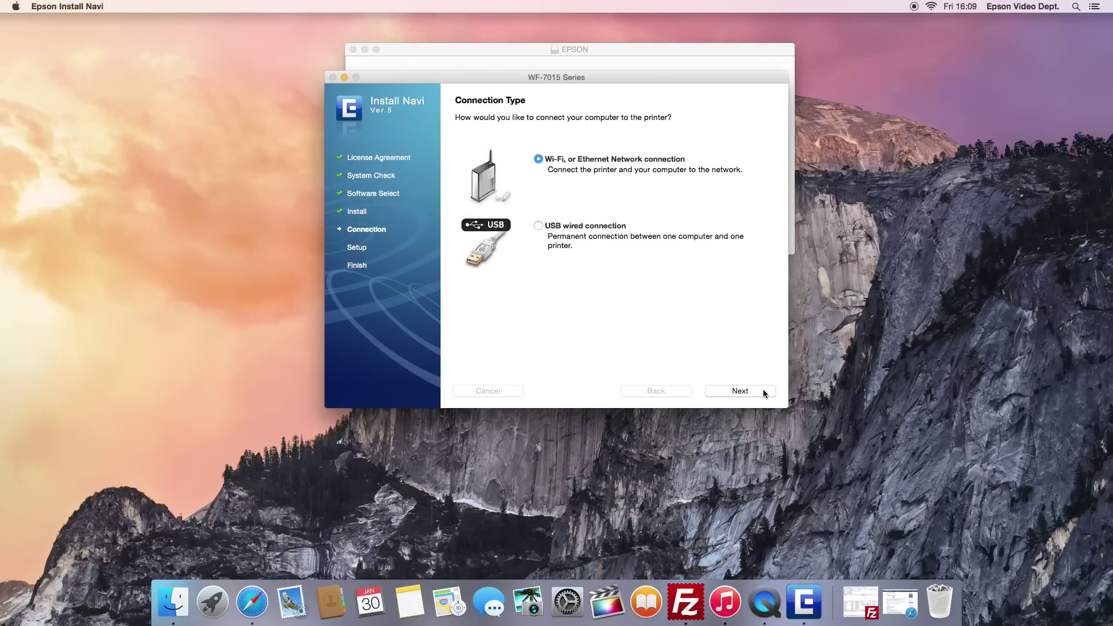
Choose a network connection, first-time setup, Wi-Fi, and Wi-Fi Auto Connect.
left_click(763, 390)
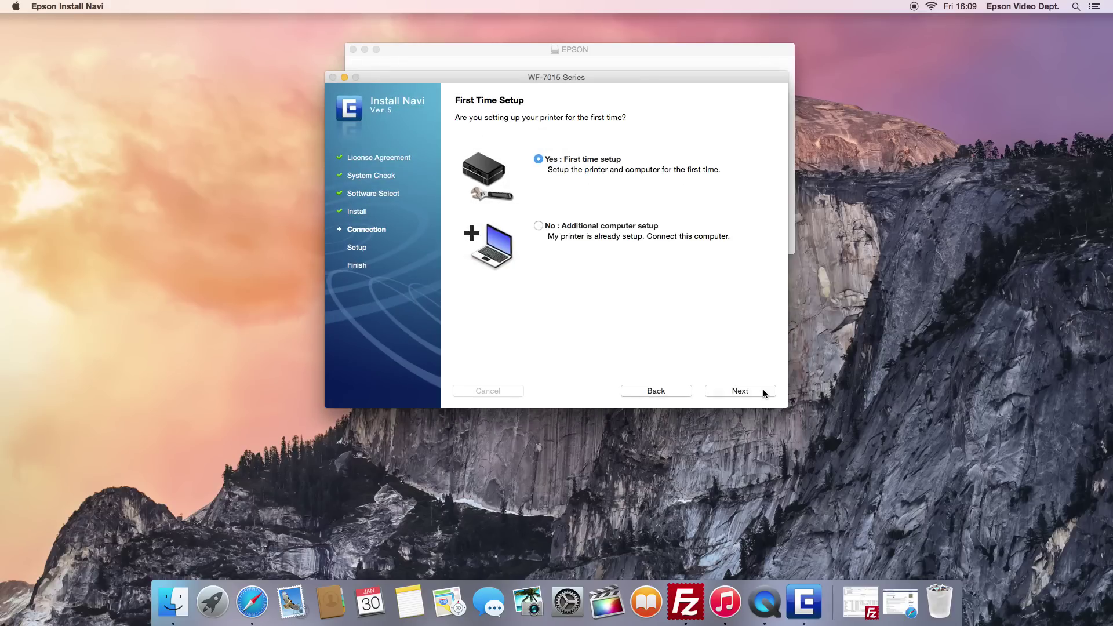
left_click(763, 392)
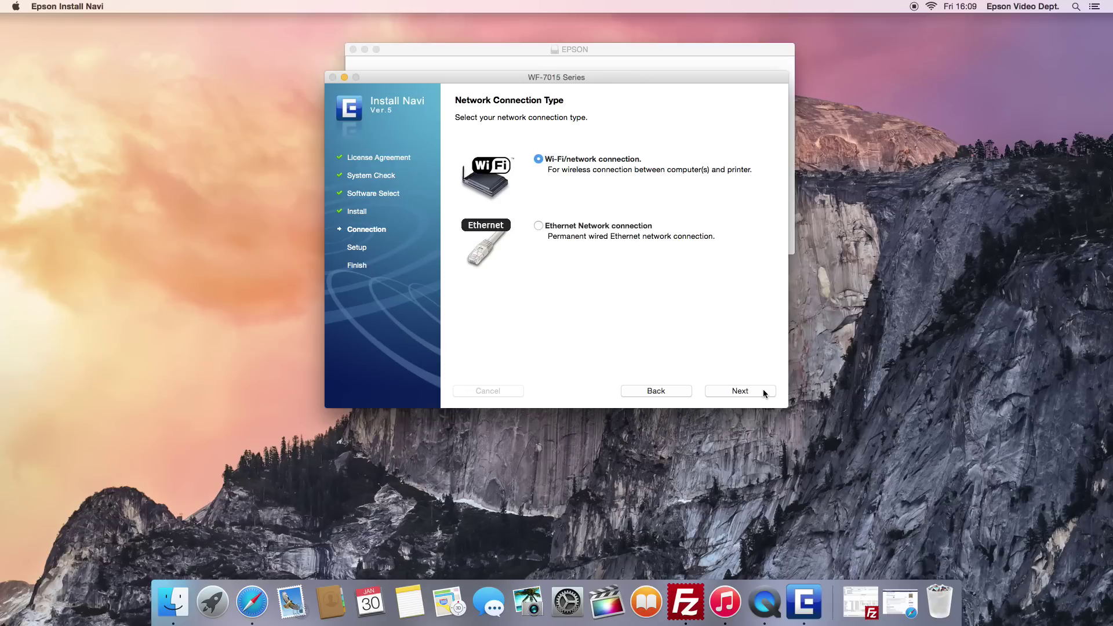
left_click(762, 391)
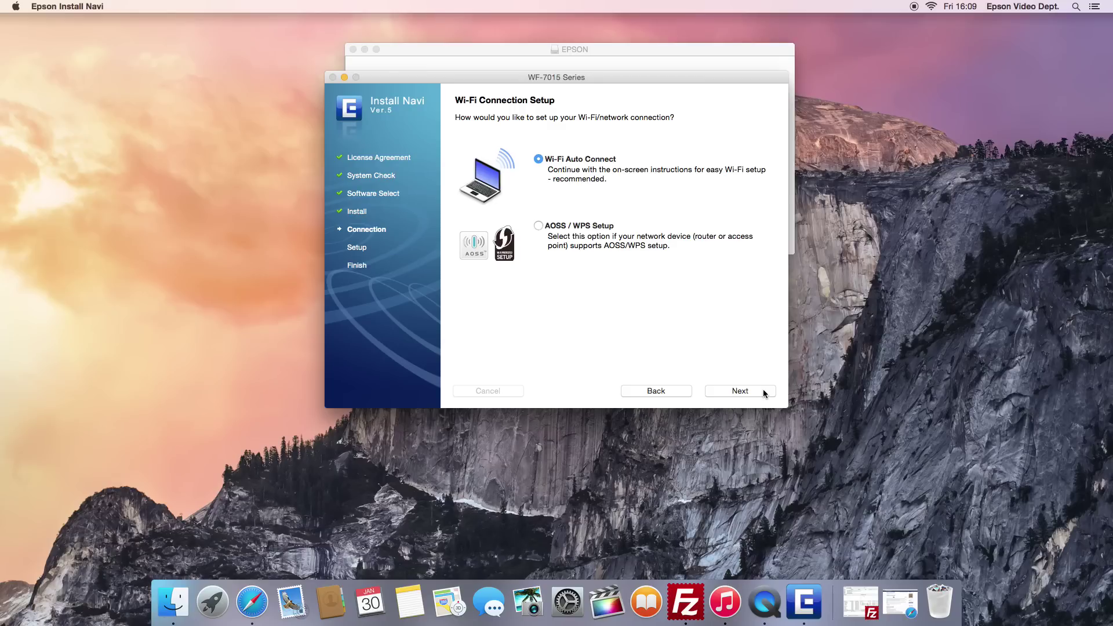
left_click(763, 391)
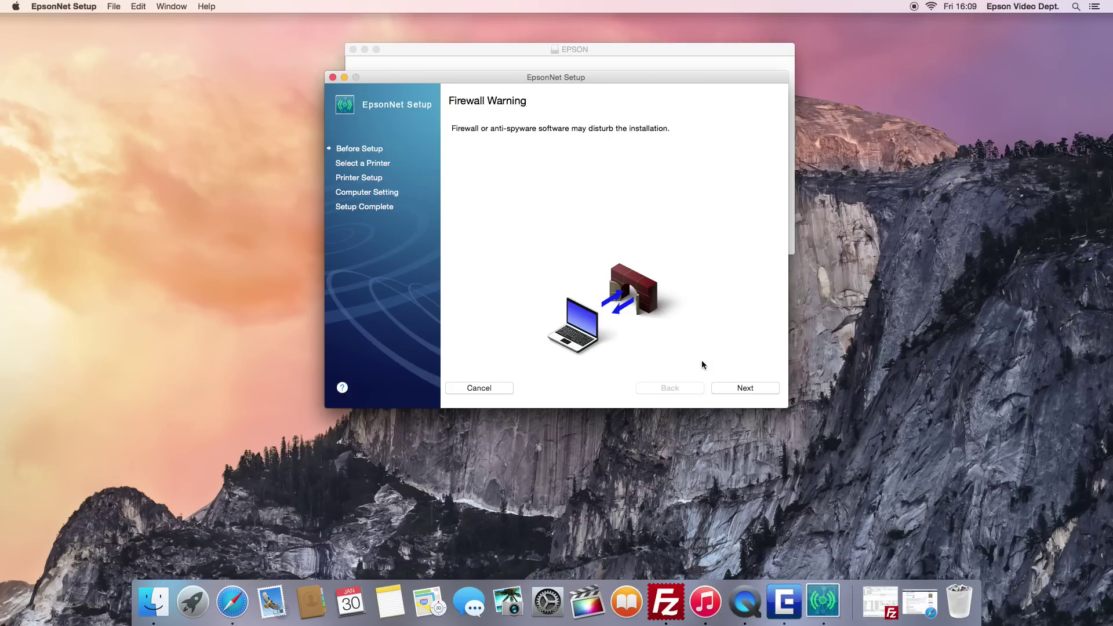
Pass the firewall warning, then grant keychain access with the administrator name and password.
left_click(739, 389)
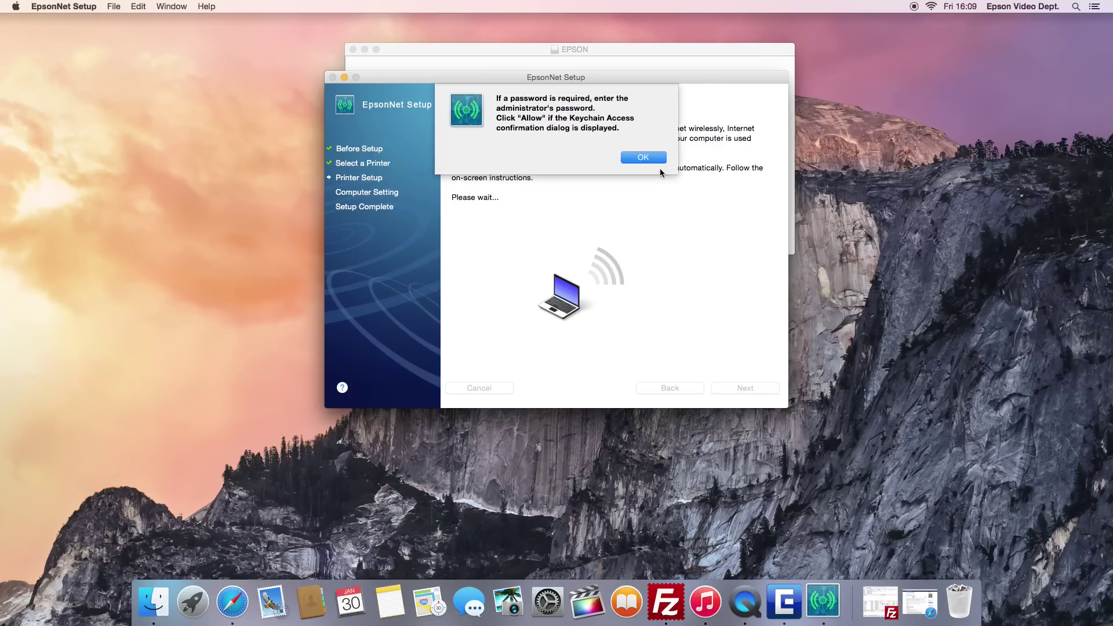
left_click(652, 160)
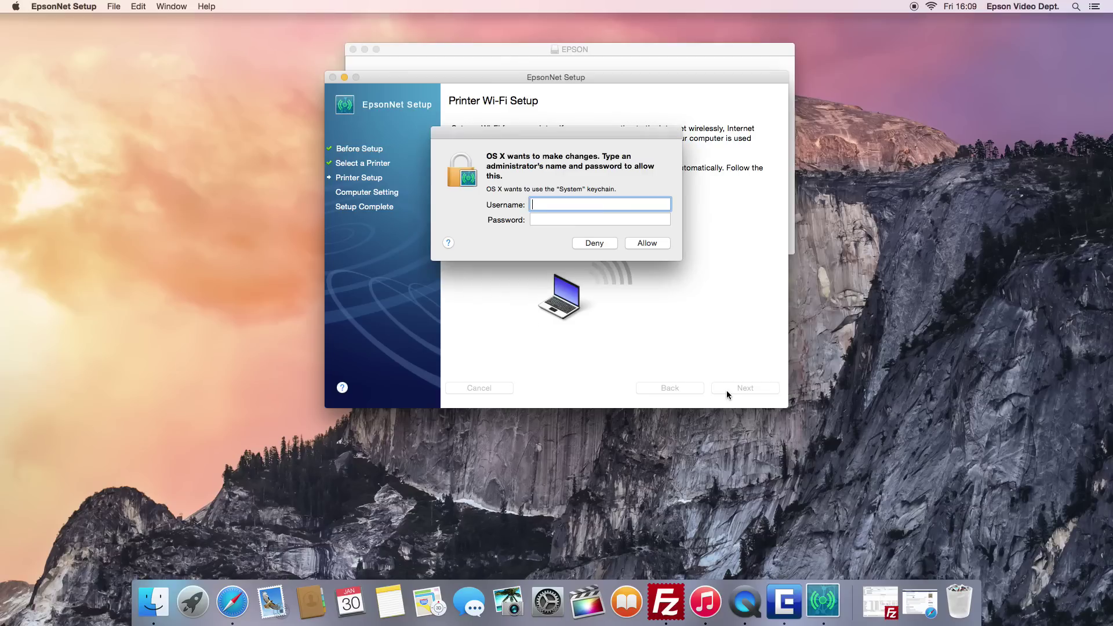
type("epson Video dept.")
key("Tab")
type("e***********")
left_click(654, 247)
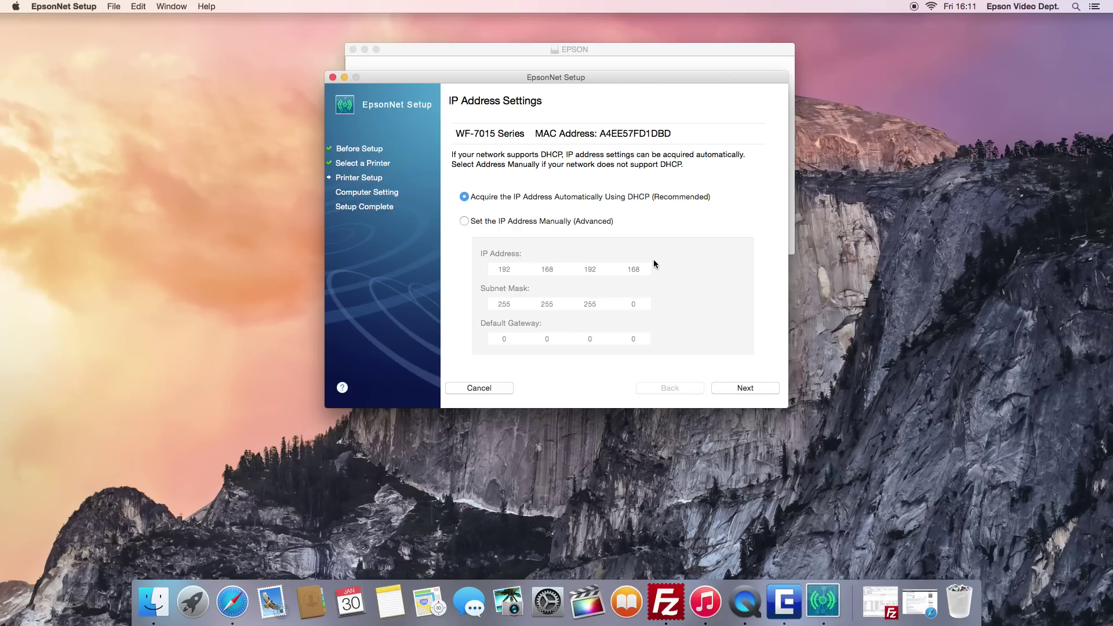
Keep automatic DHCP IP addressing and finish the EpsonNet Setup installation.
left_click(731, 389)
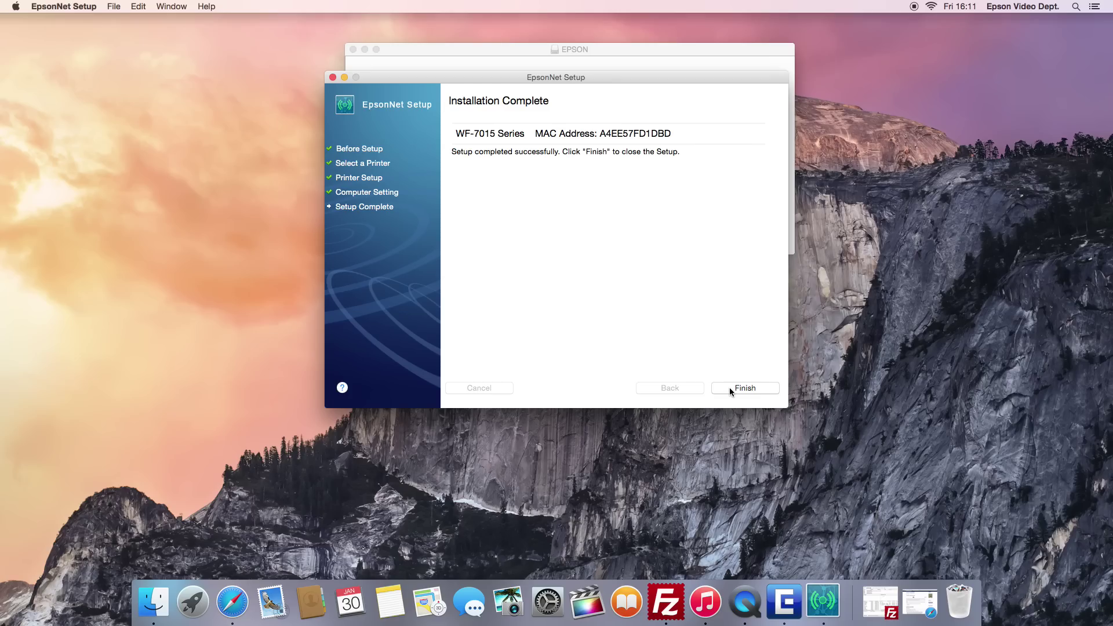
left_click(729, 387)
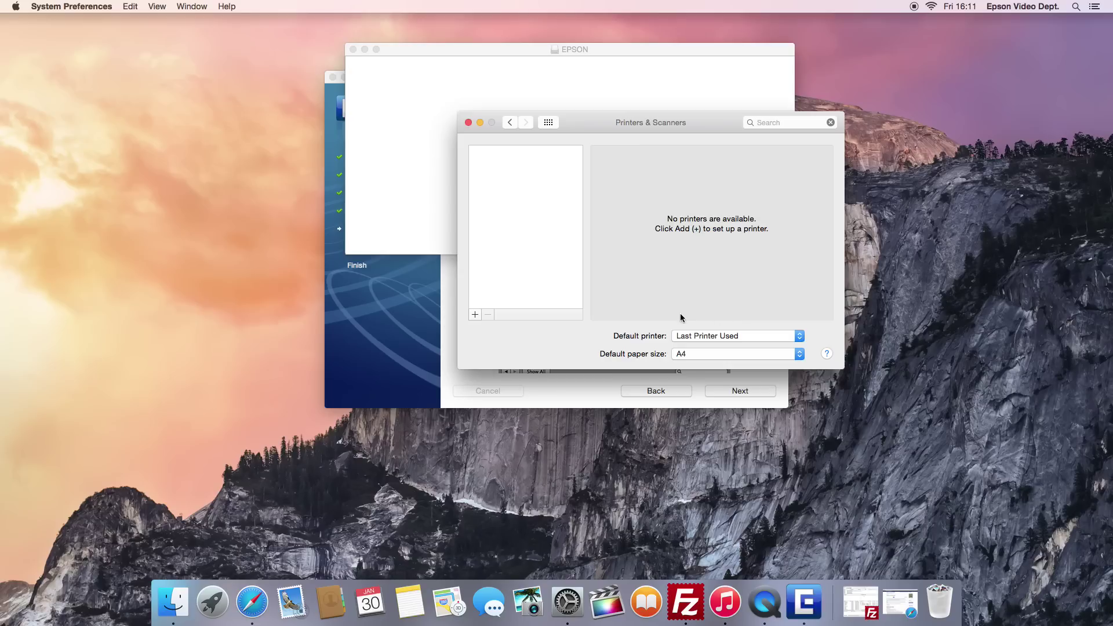
Add the EPSON WF-7015 Series printer and print a test page from its Utility options.
left_click(477, 315)
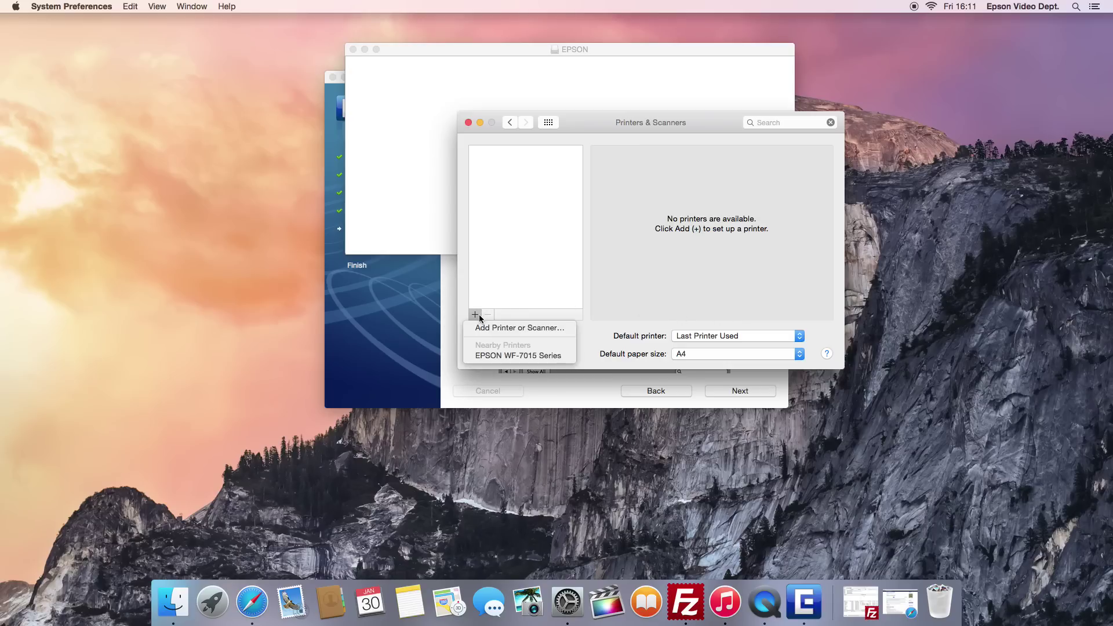
left_click(502, 355)
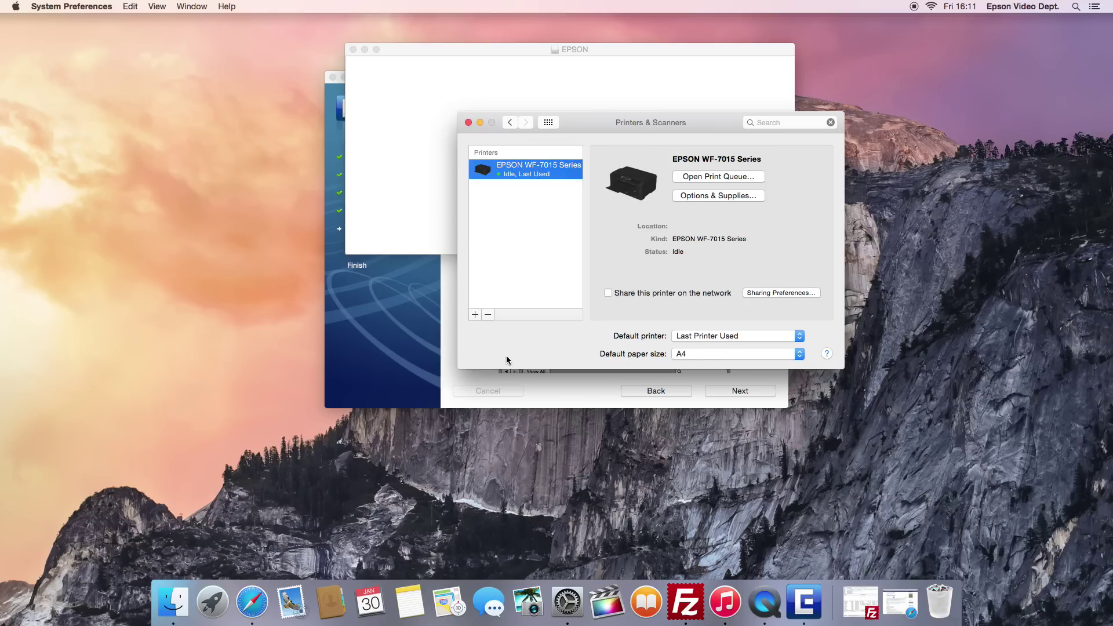
left_click(714, 196)
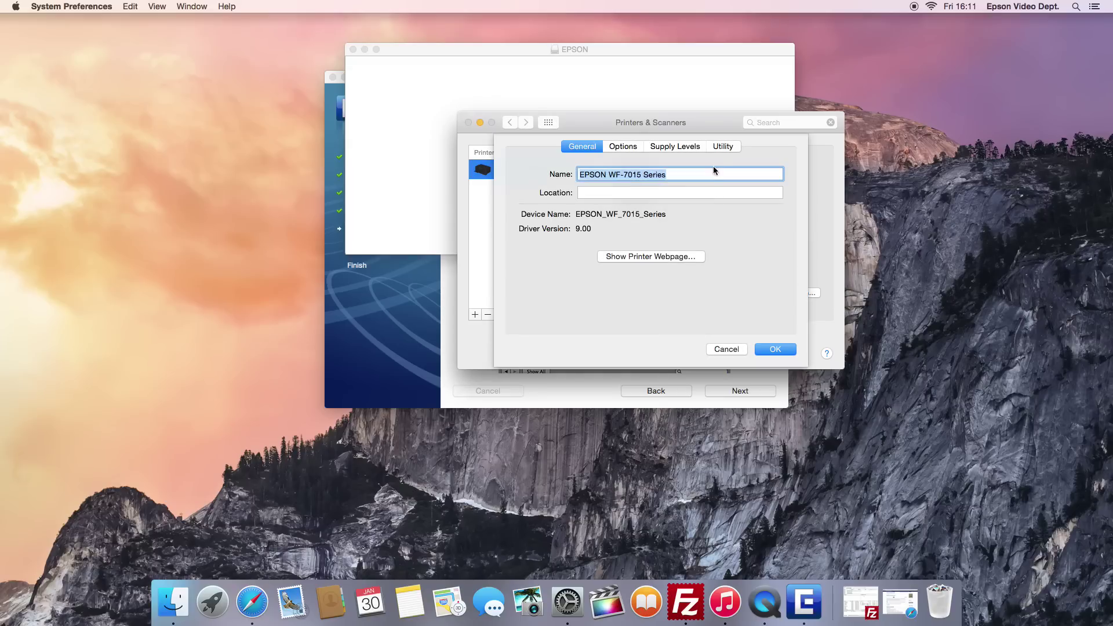
left_click(722, 146)
left_click(661, 193)
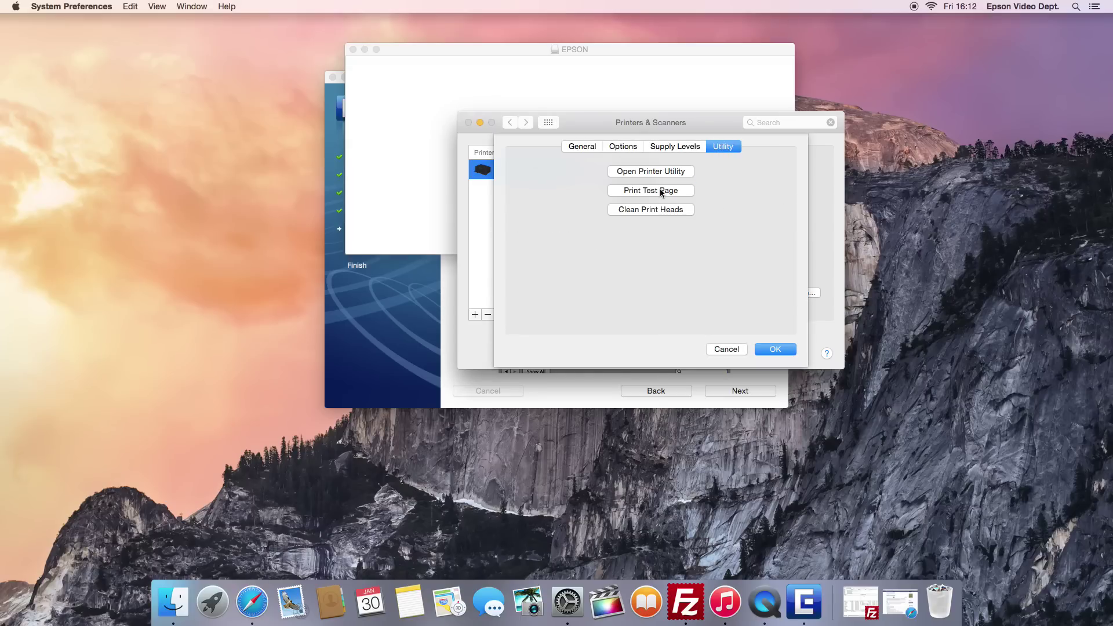